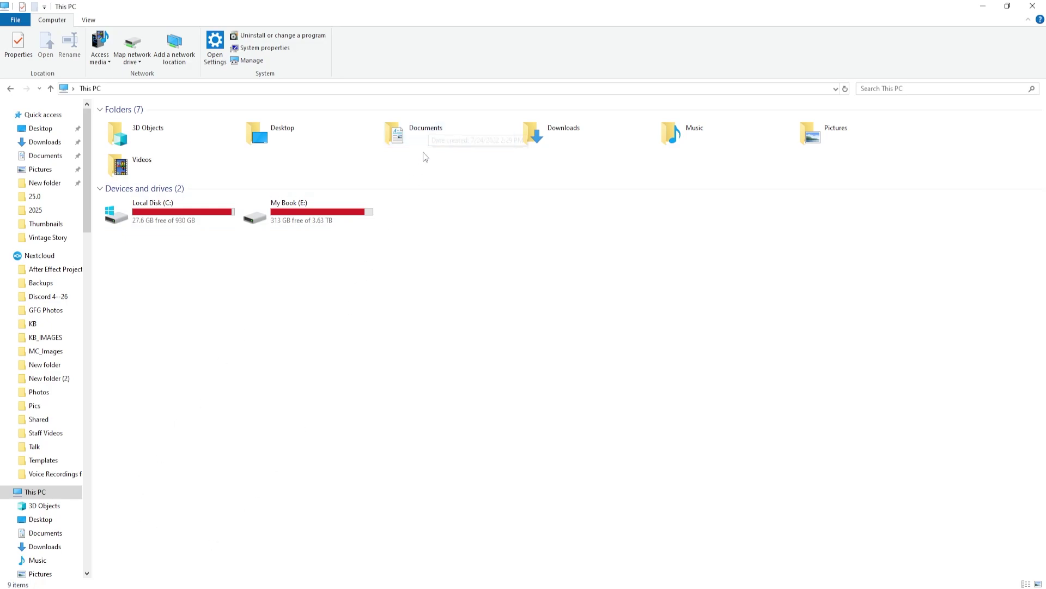
Step: Go to Documents > Mount and Blade II Bannerlord > Configs and select engine_config.txt
double_click(431, 132)
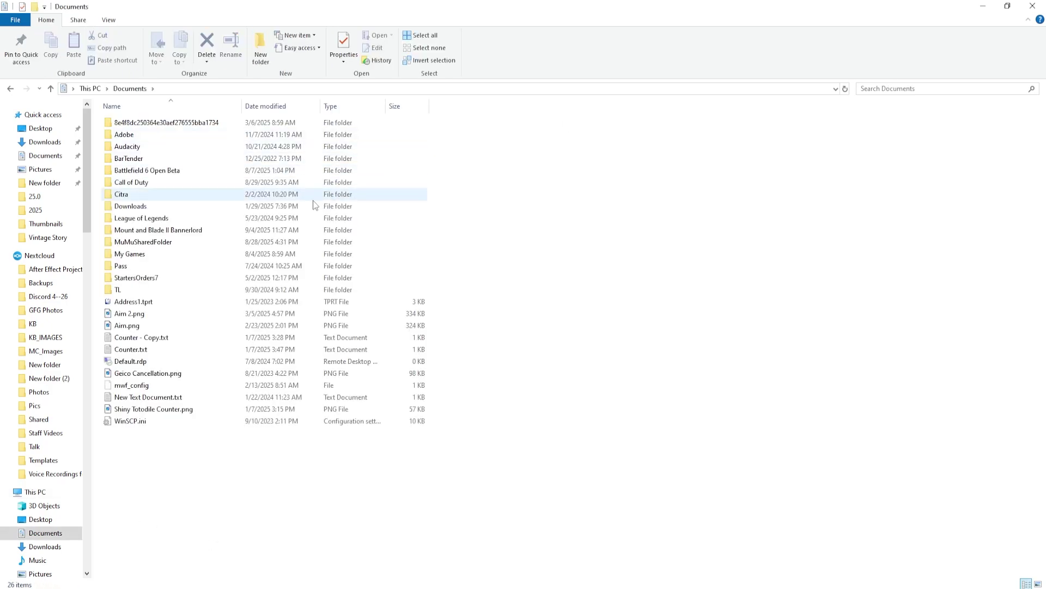
double_click(173, 229)
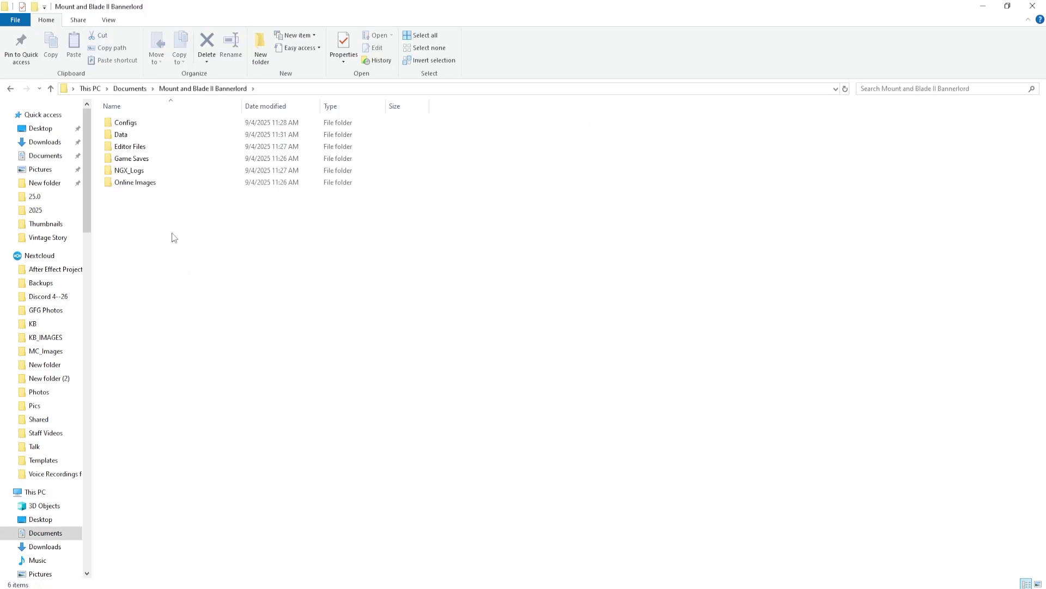
double_click(164, 121)
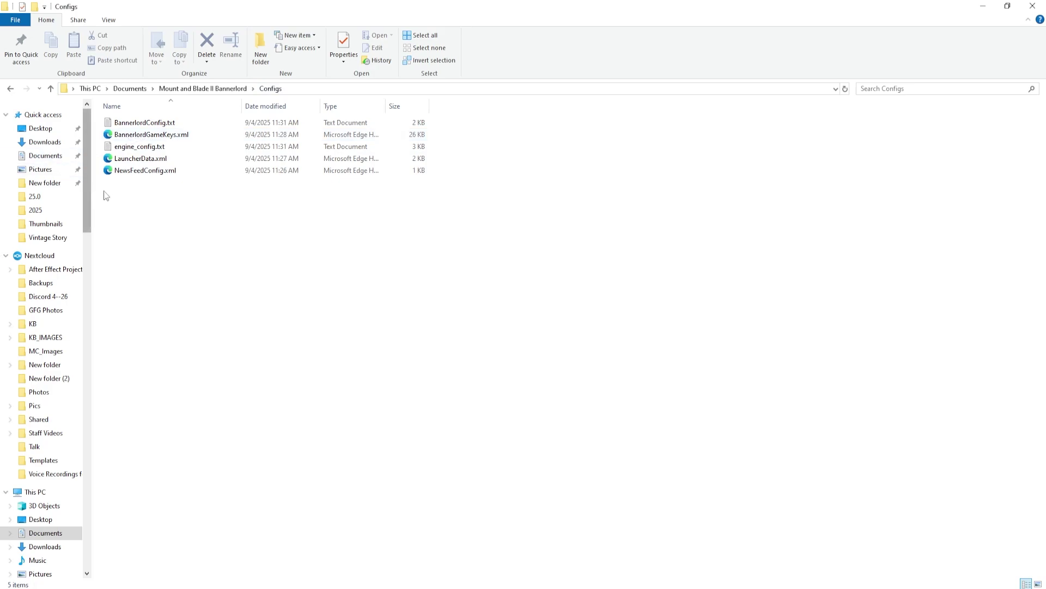
left_click(161, 149)
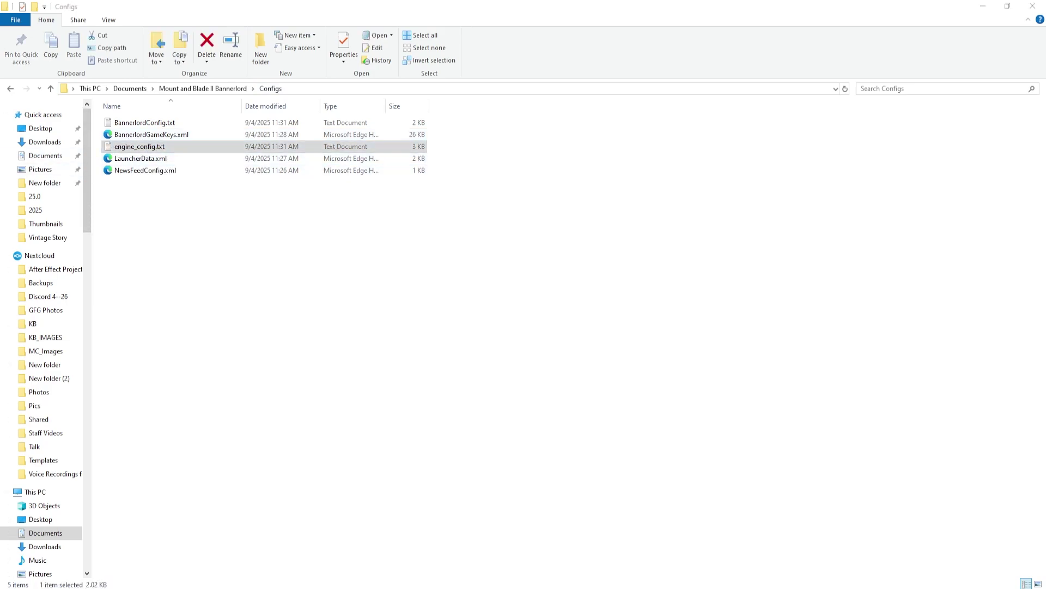
Step: Open engine_config.txt in Notepad and locate the cheat_mode setting
key("Return")
left_click_drag(405, 174, 832, 119)
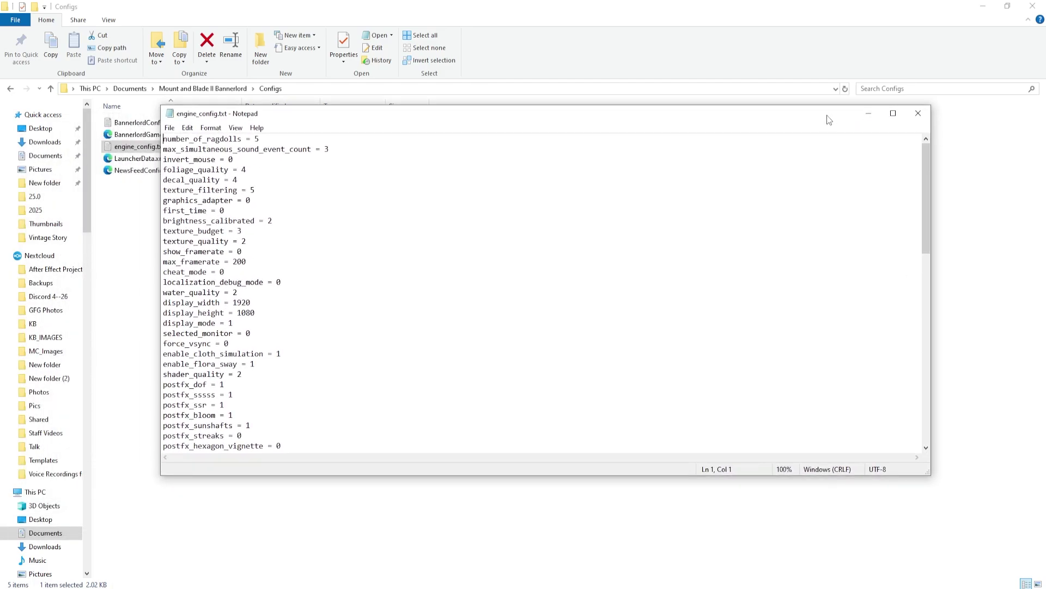
key("ctrl+f")
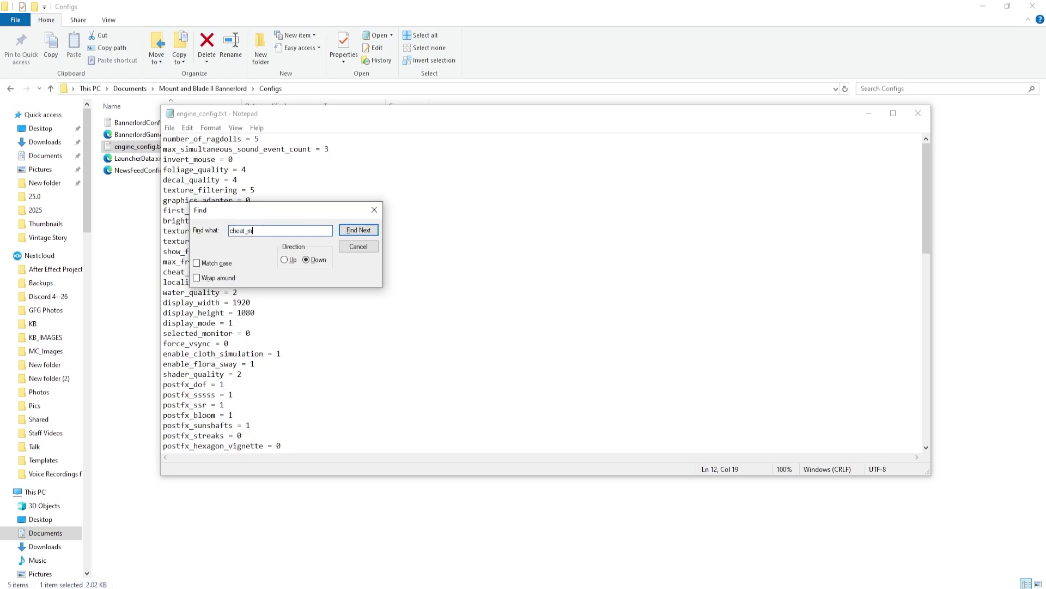
left_click(371, 209)
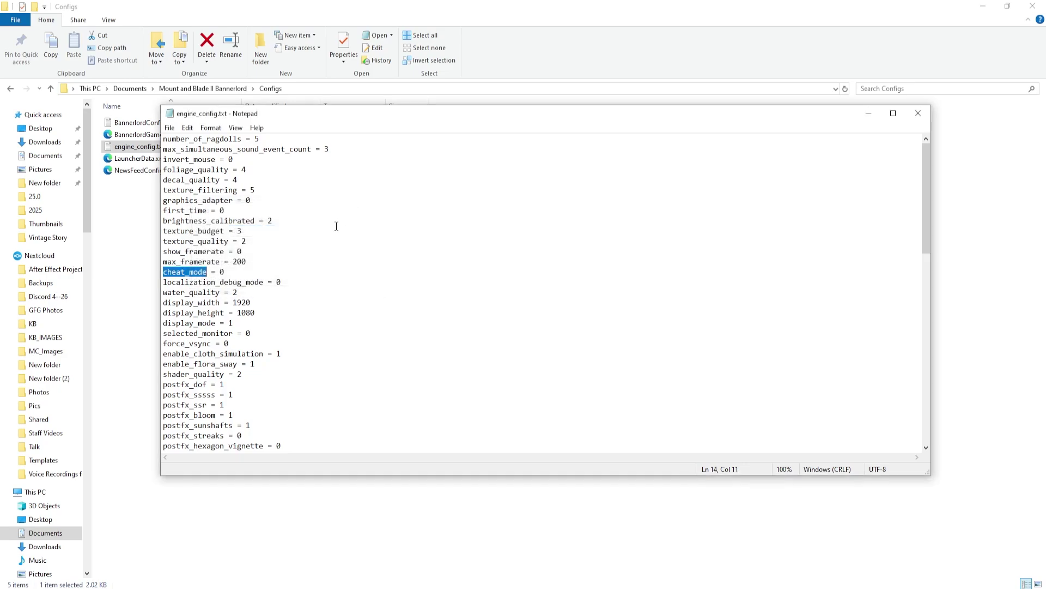
Step: Change cheat_mode from 0 to 1, save engine_config.txt and close Notepad
left_click(206, 273)
type("1")
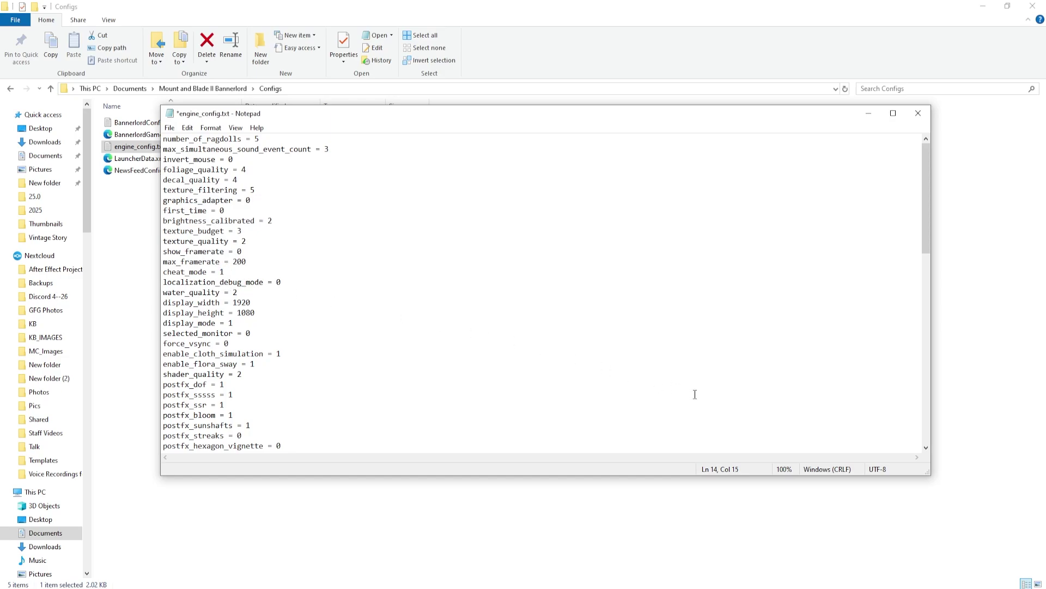
left_click(170, 128)
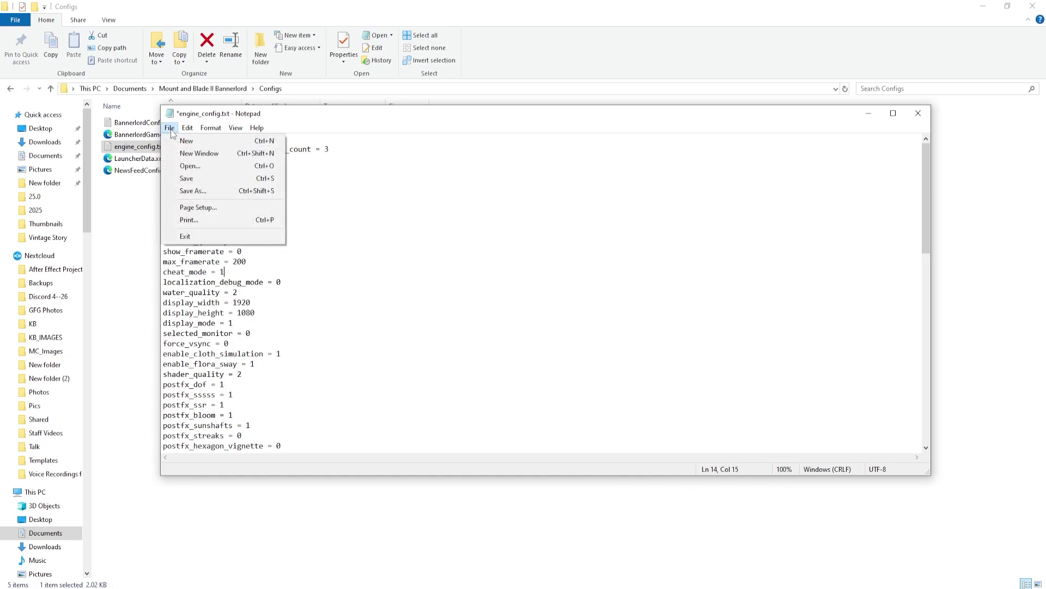
left_click(201, 178)
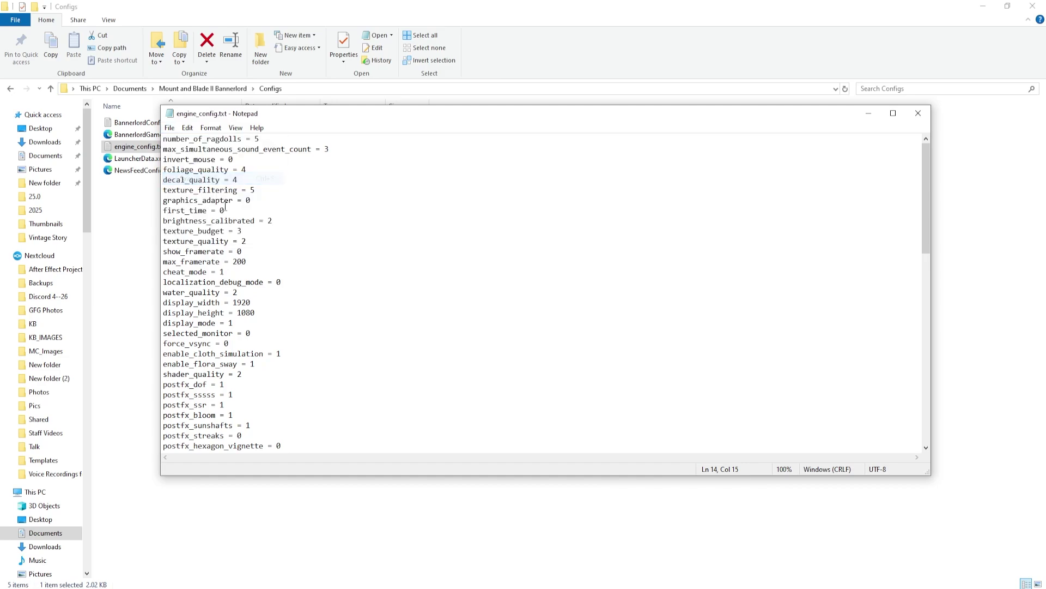
left_click(918, 113)
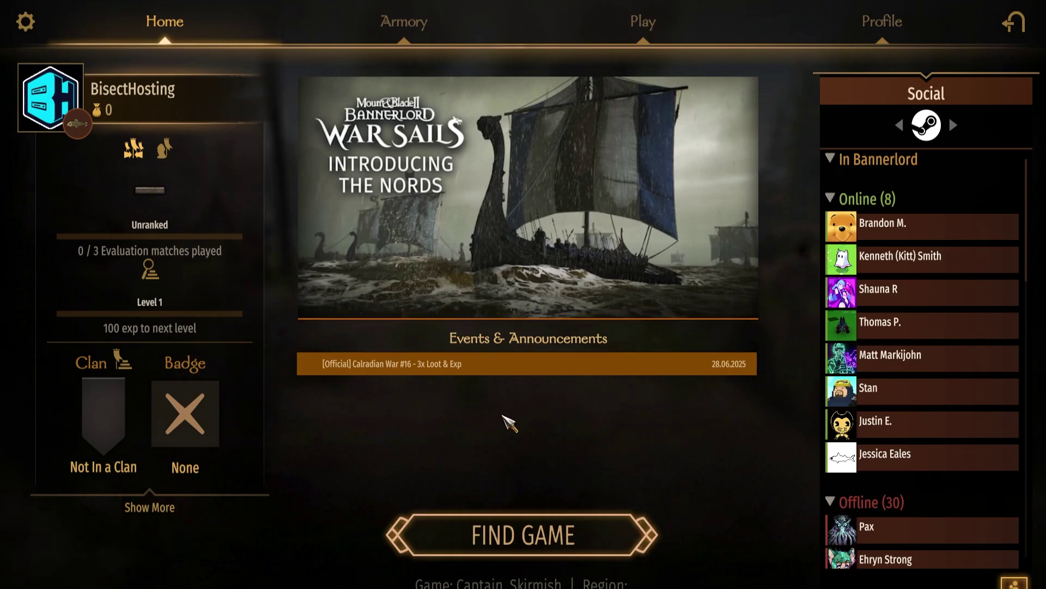
Step: Bring up Bannerlord's RGL command line console with Alt+~ over the multiplayer home screen
key("alt+grave")
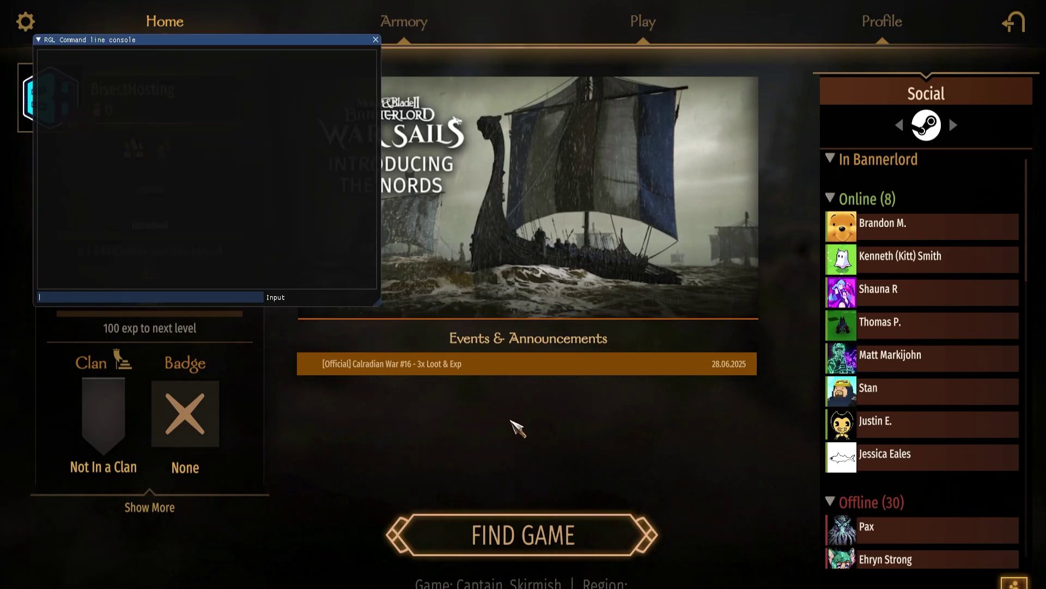